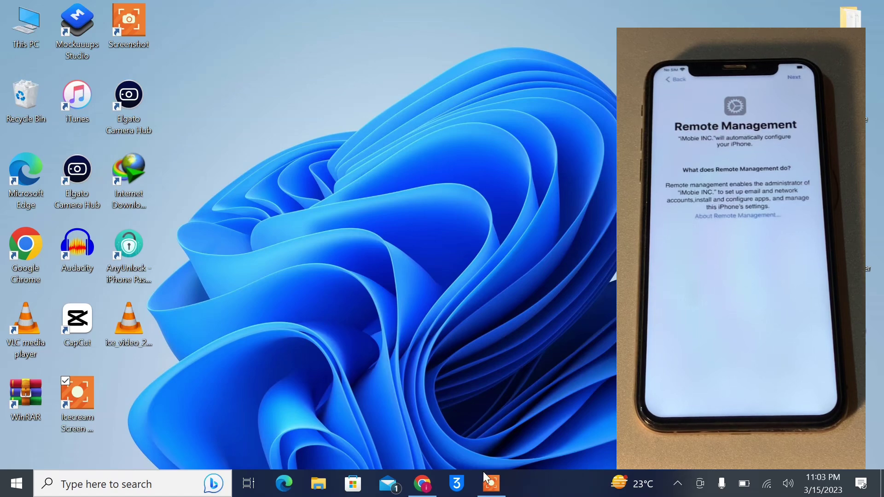
- Bring the AnyUnlock iPhone Password Unlocker web page back up in Chrome
left_click(425, 483)
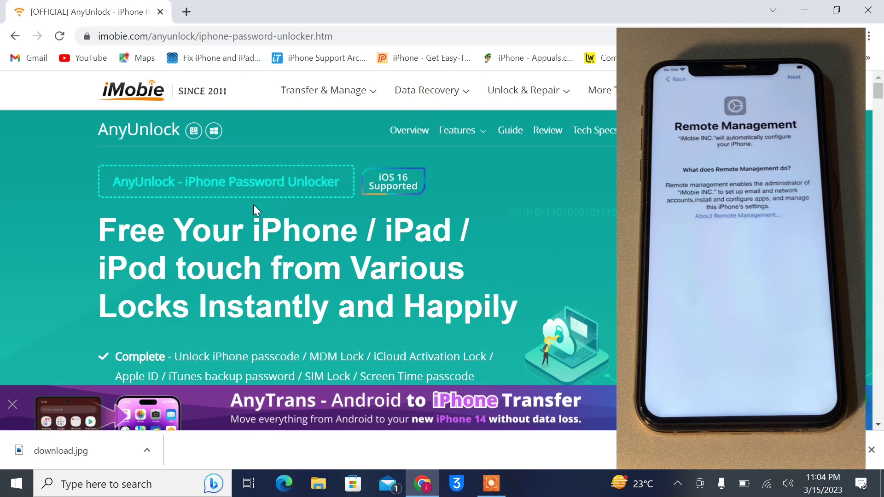
scroll(253, 205, "down", 2)
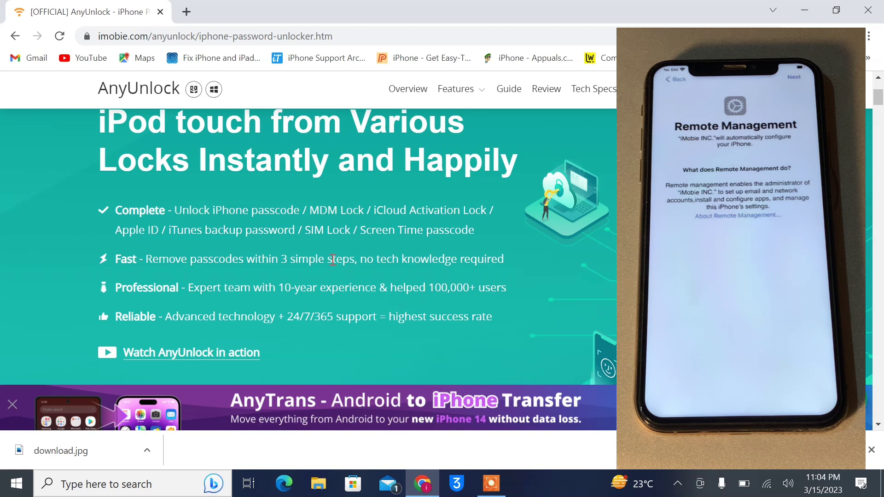
scroll(292, 239, "down", 5)
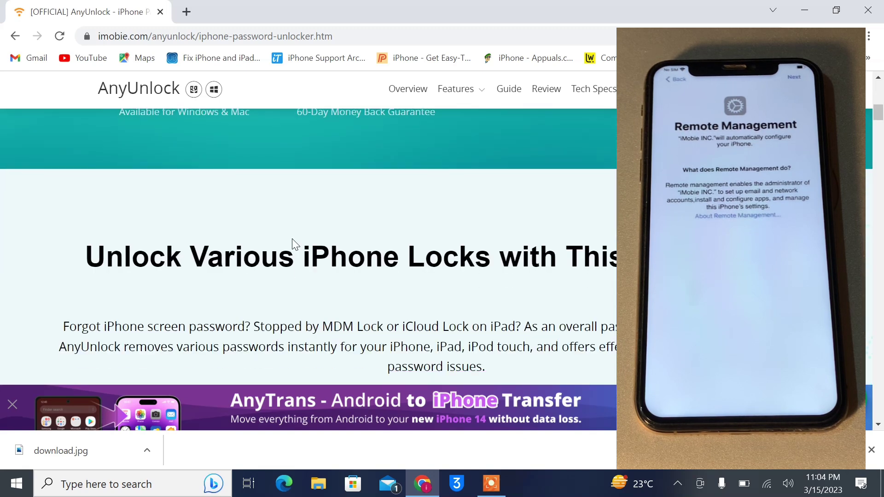
scroll(292, 243, "down", 3)
scroll(292, 243, "down", 1)
scroll(292, 243, "down", 1)
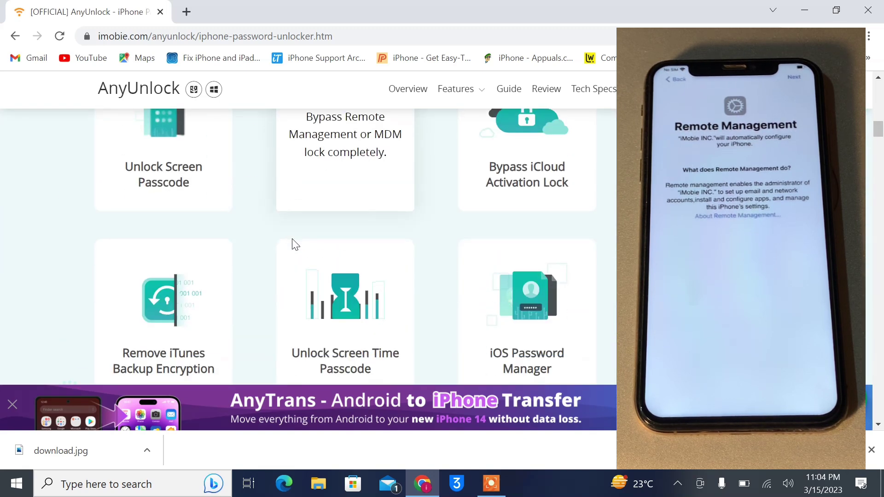
scroll(359, 228, "down", 3)
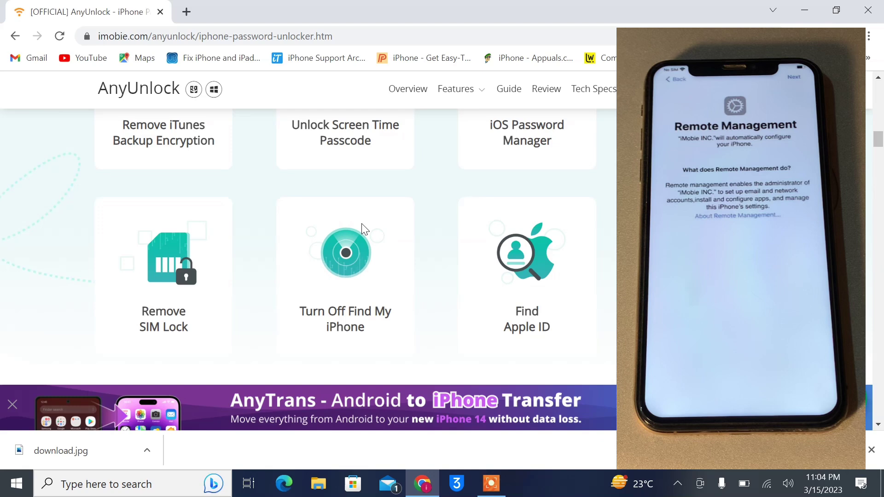
scroll(362, 223, "down", 3)
scroll(361, 223, "down", 3)
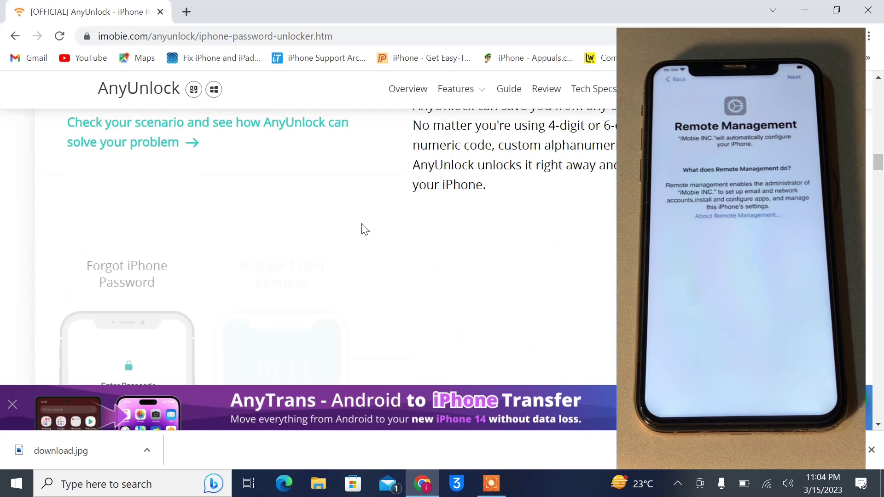
scroll(361, 223, "down", 3)
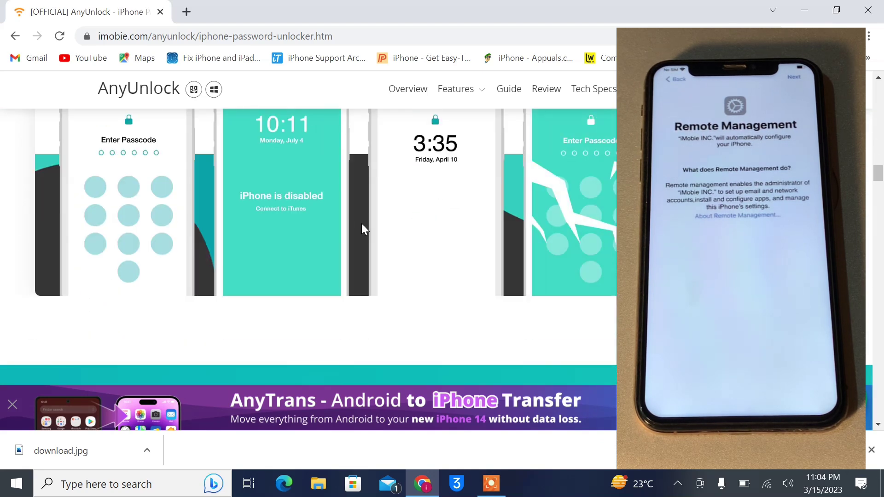
scroll(361, 223, "up", 3)
scroll(362, 224, "up", 3)
scroll(361, 224, "up", 2)
scroll(362, 223, "up", 5)
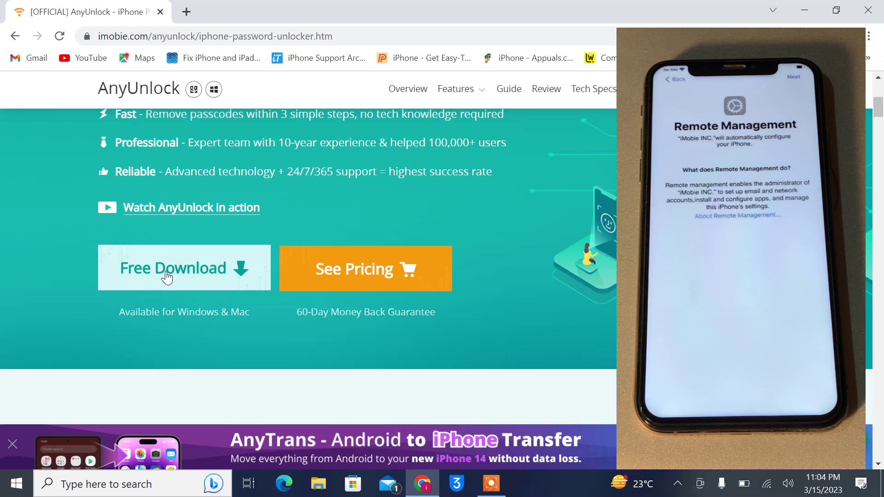
- Start the AnyUnlock free download, dismiss the IDM trial and registration prompts, and move the shortcut to the top row
left_click(189, 277)
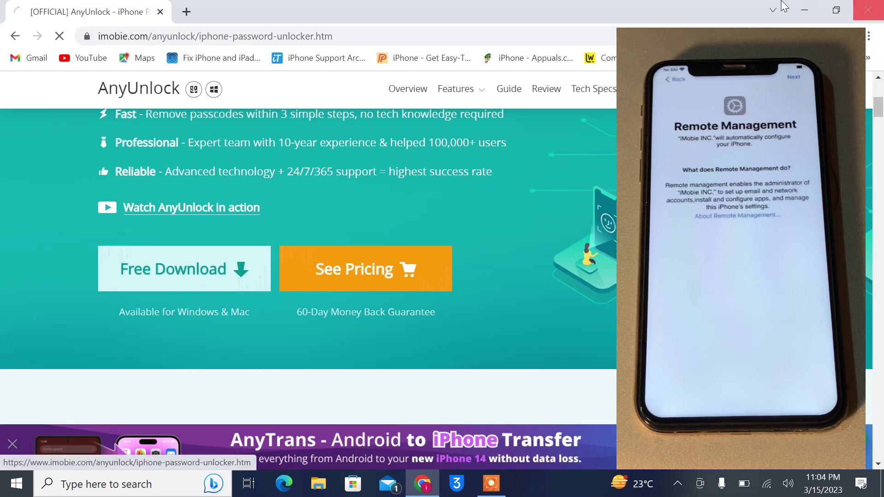
left_click(805, 10)
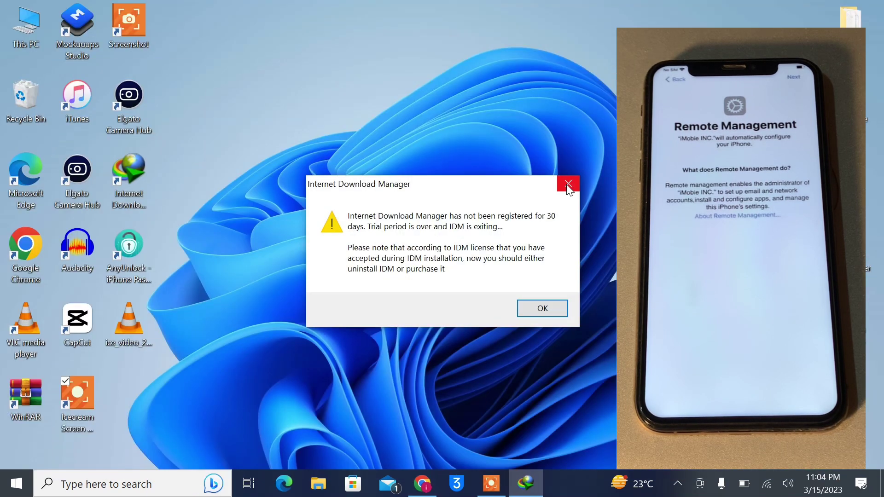
left_click(566, 185)
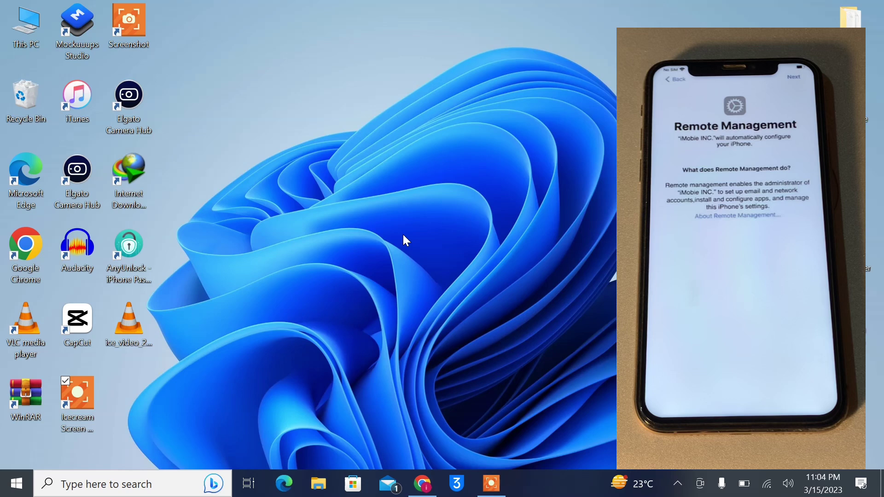
left_click(501, 307)
left_click_drag(144, 258, 276, 61)
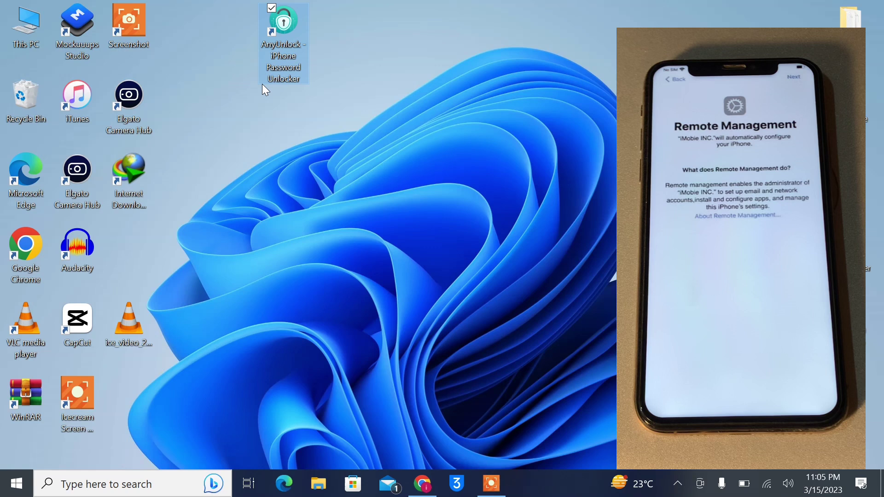
- Launch AnyUnlock from the desktop, shift its window left, and open the Bypass MDM tile
double_click(273, 56)
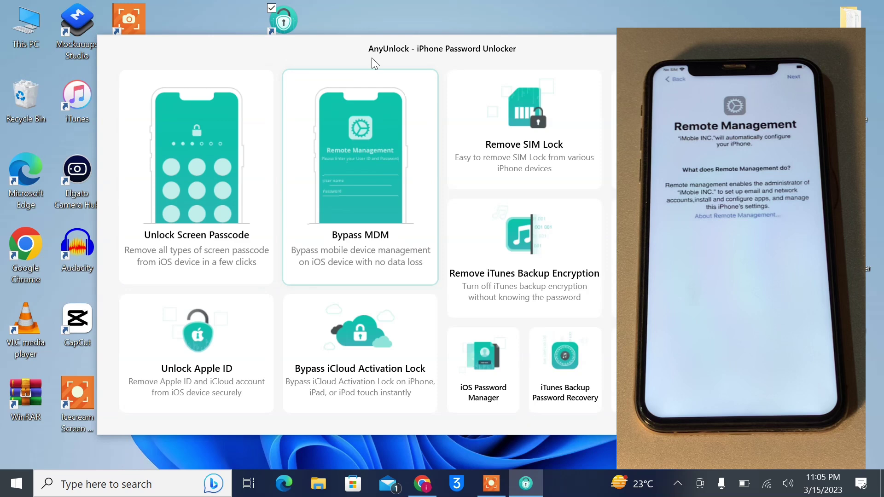
left_click_drag(372, 49, 289, 45)
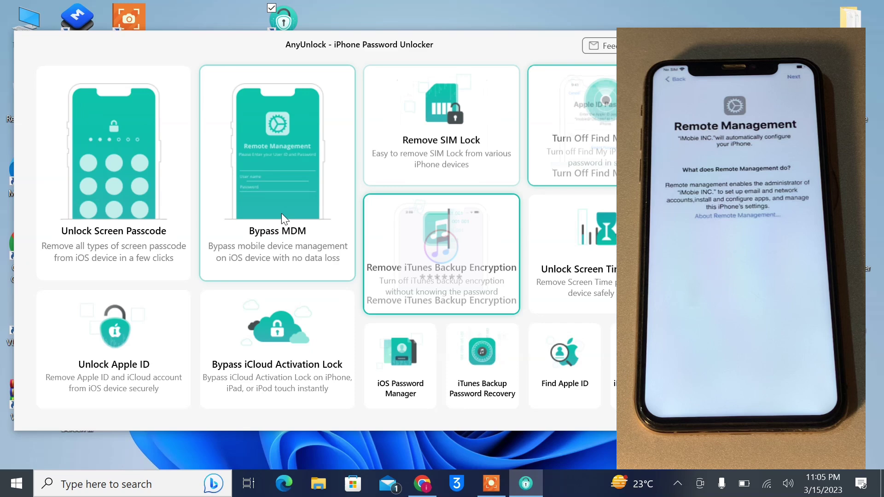
left_click(254, 197)
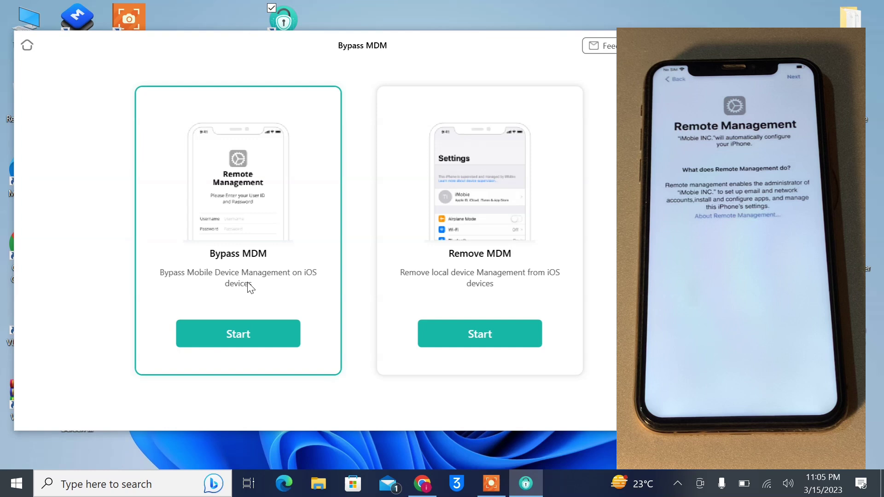
- Run Bypass Now on the iPhone XS, confirm with Already Done, and close the success page
left_click(241, 335)
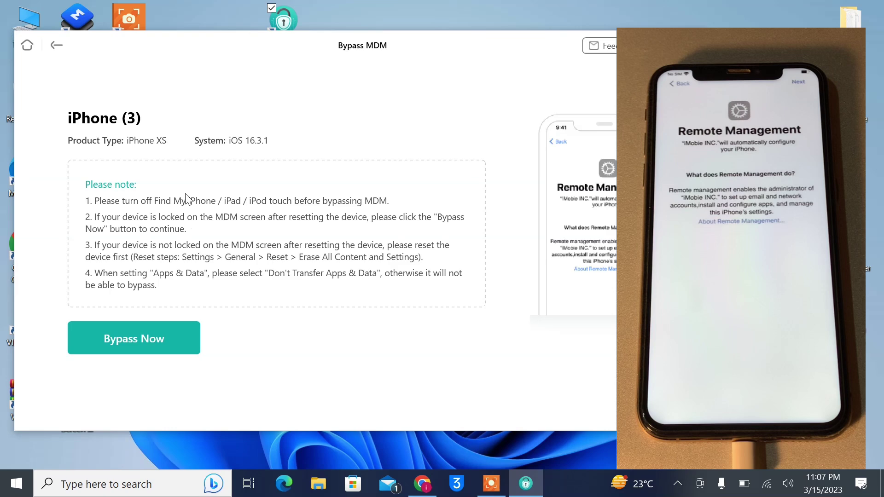
left_click(143, 342)
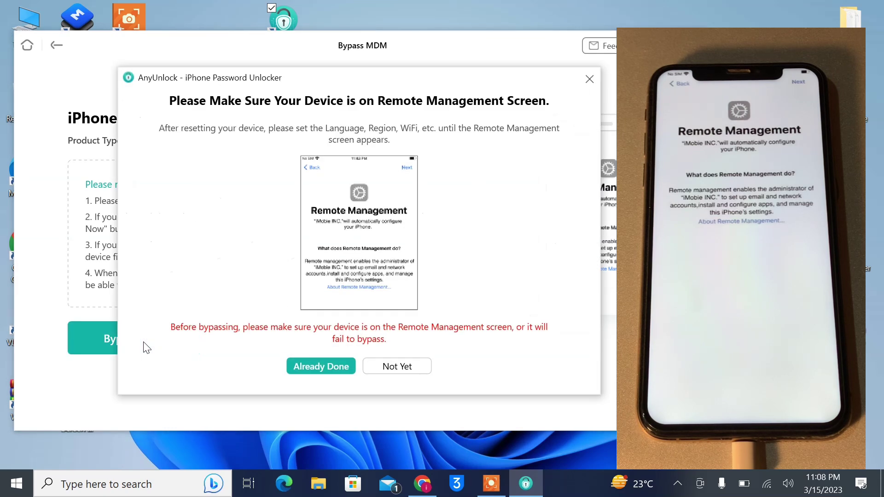
left_click(339, 368)
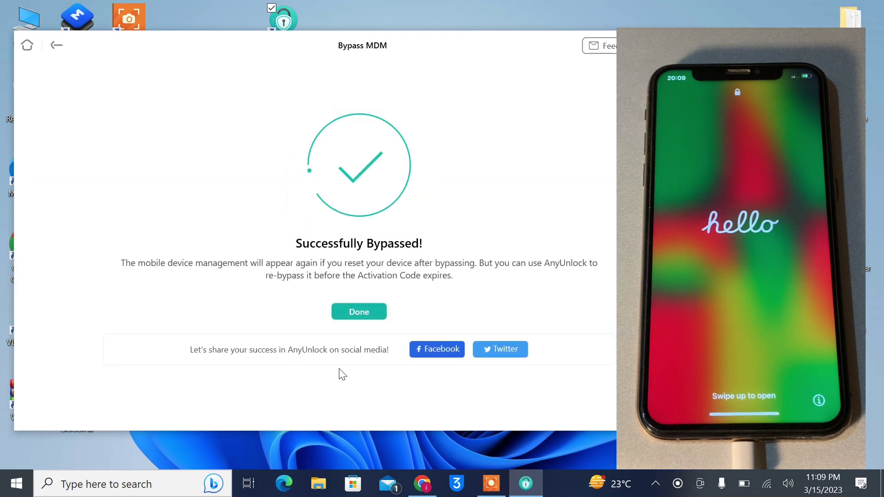
left_click(368, 311)
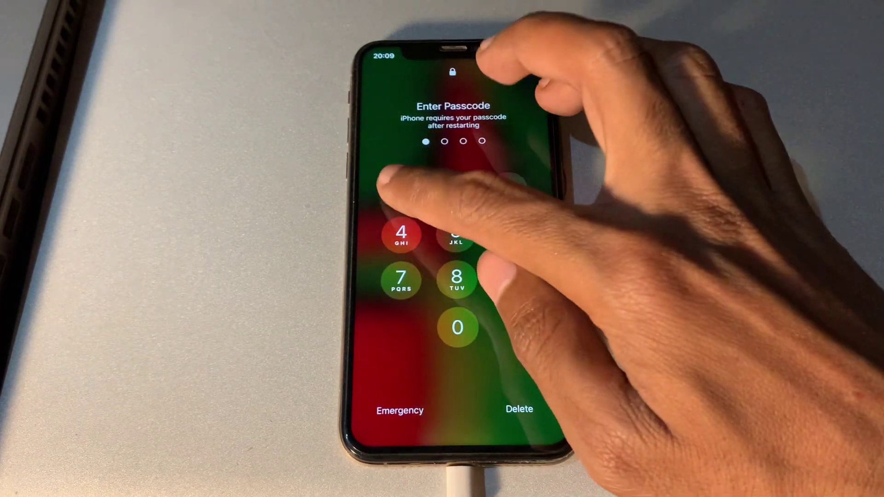
- Complete iPhone setup without Wi-Fi, continuing through Data & Privacy, Siri and Standard display zoom
left_click(474, 185)
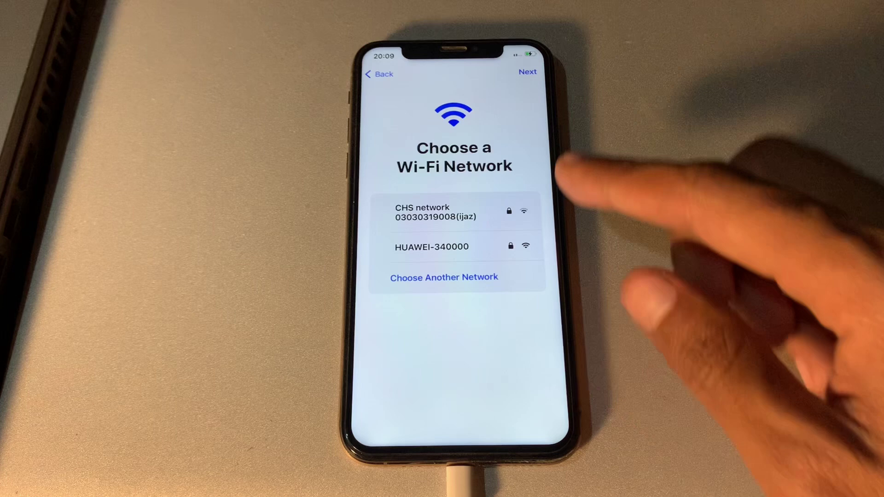
left_click(527, 71)
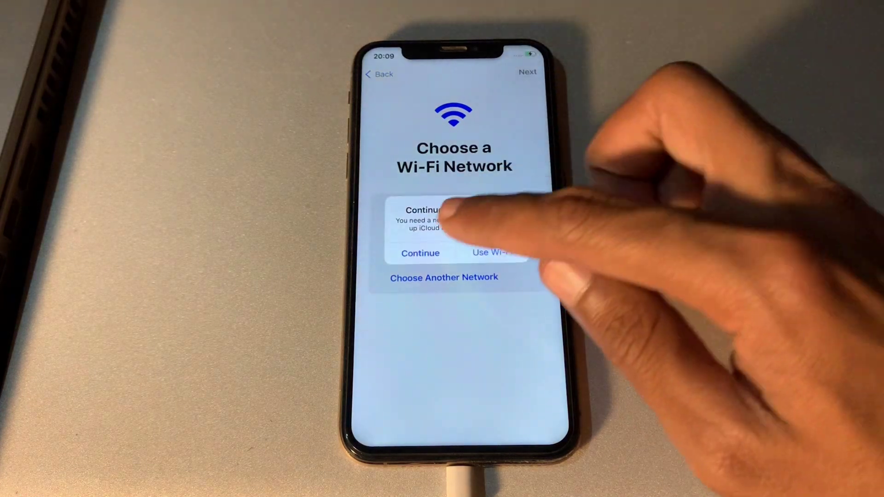
left_click(492, 252)
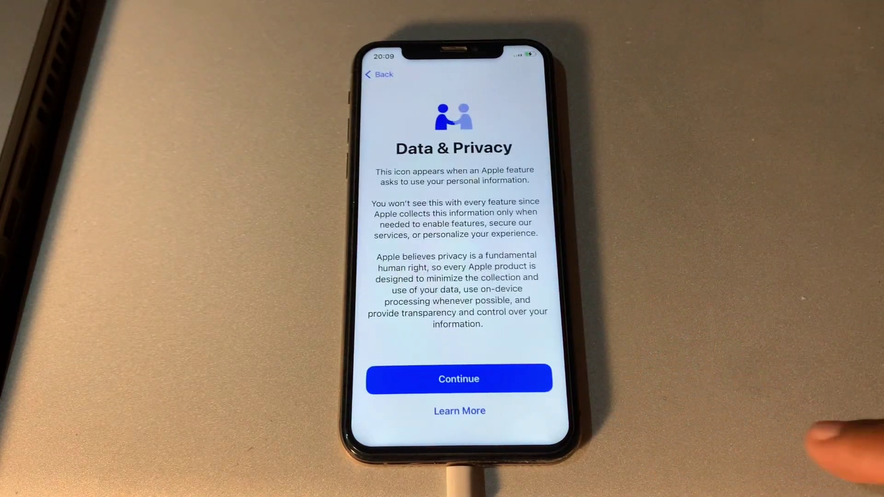
left_click(487, 379)
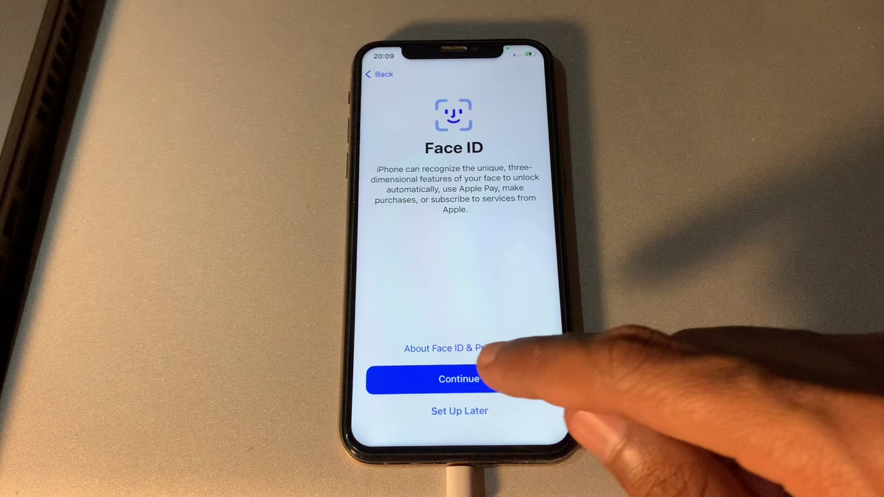
left_click(501, 378)
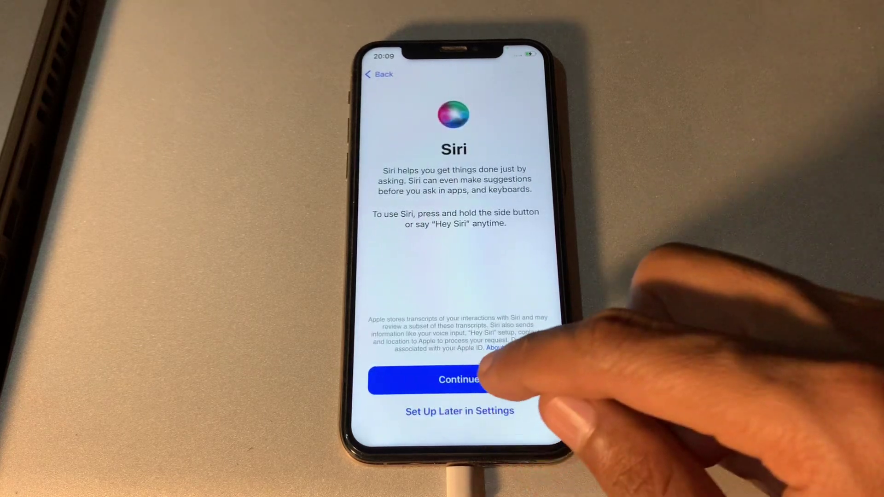
left_click(483, 378)
left_click(476, 411)
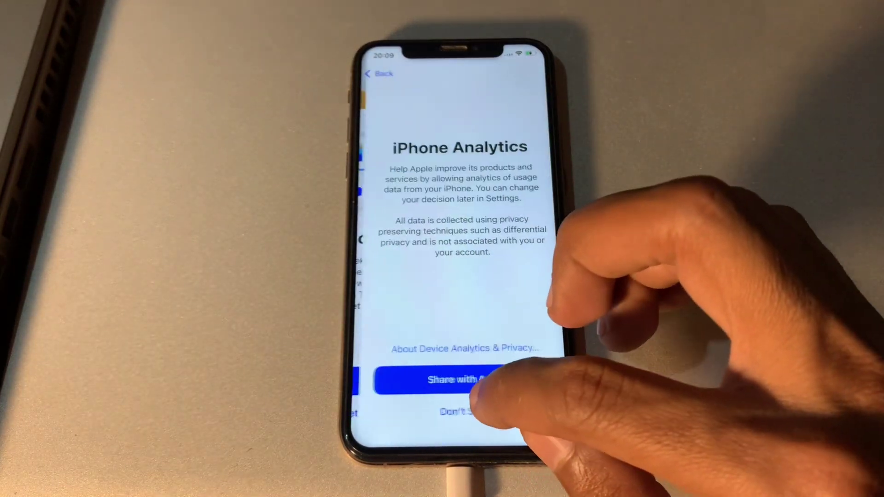
left_click(460, 379)
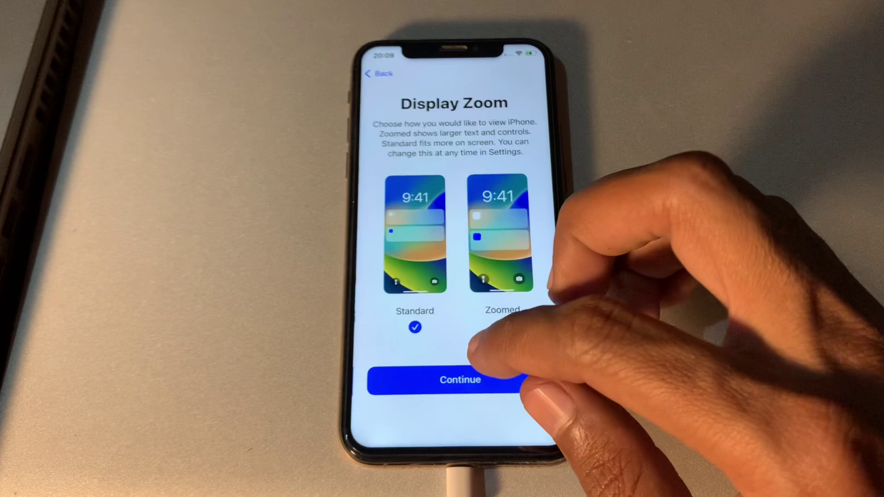
left_click_drag(456, 442, 457, 312)
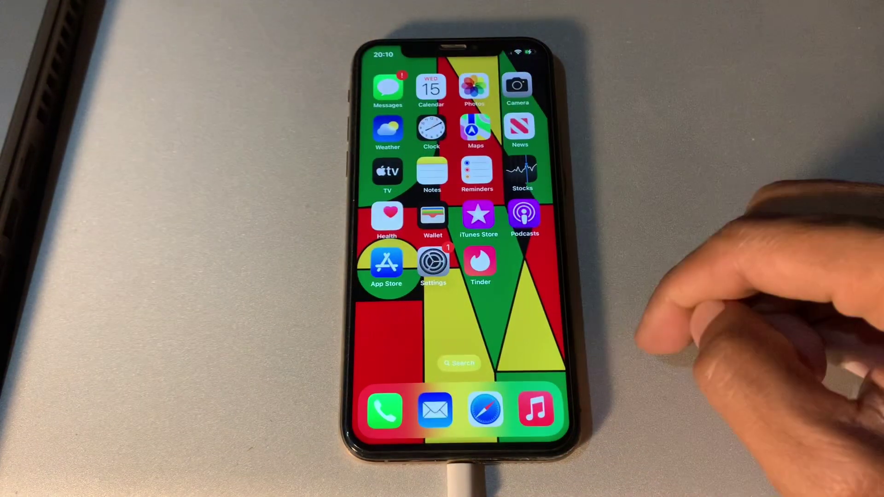
- Check iOS Version 16.3.1 under Settings > General > About, then return to the home screen
left_click(436, 259)
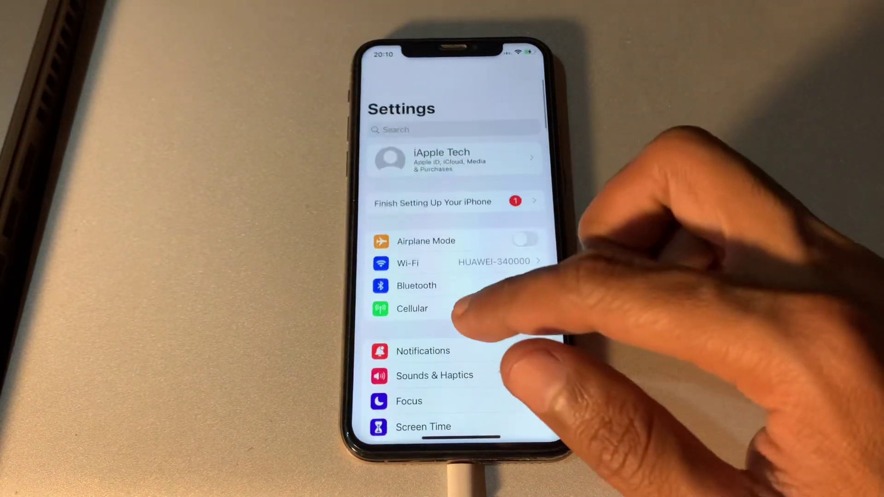
left_click_drag(463, 305, 493, 168)
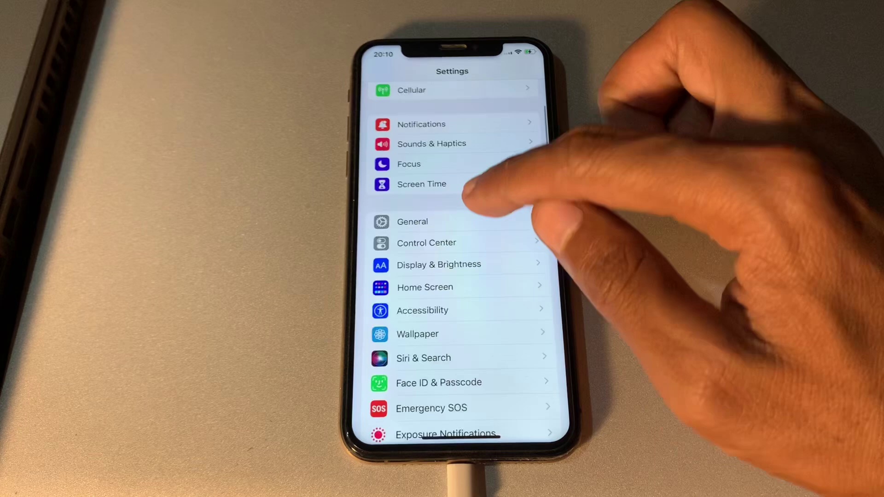
left_click(449, 221)
left_click(449, 106)
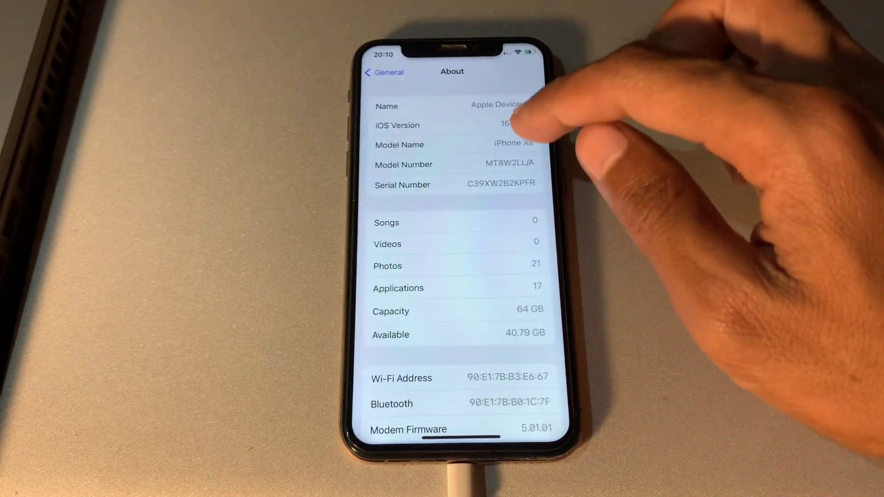
left_click(484, 123)
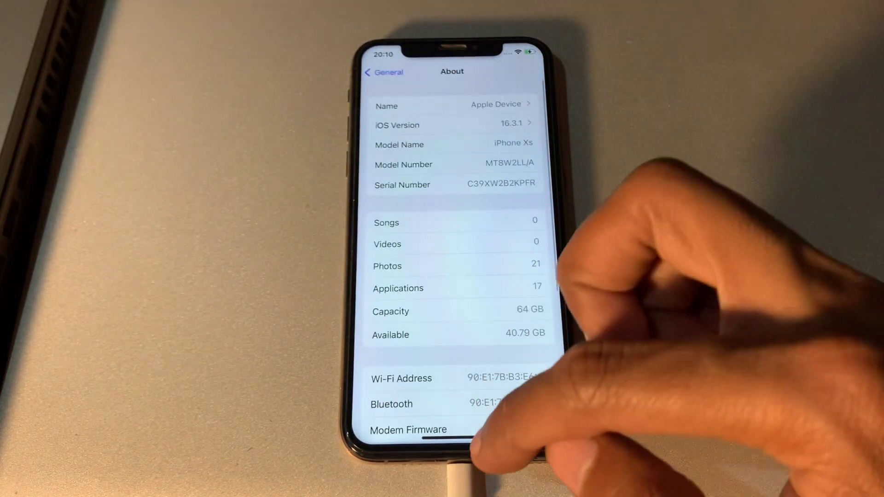
left_click_drag(462, 437, 511, 207)
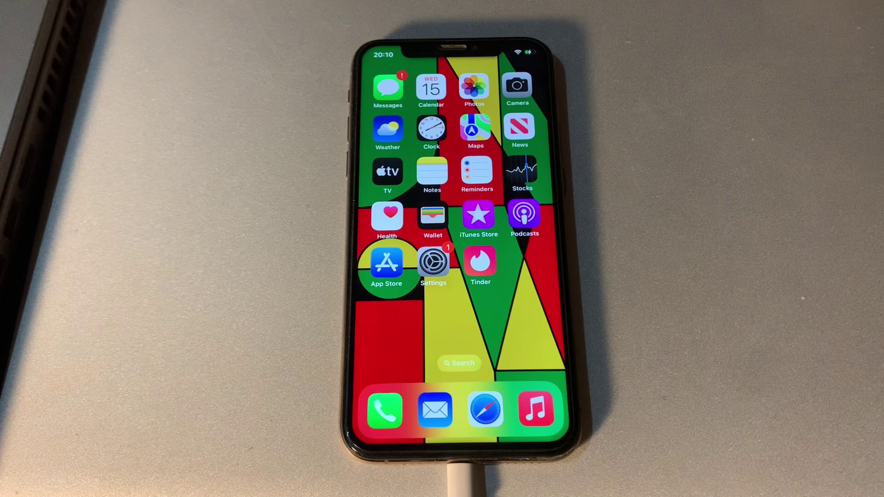